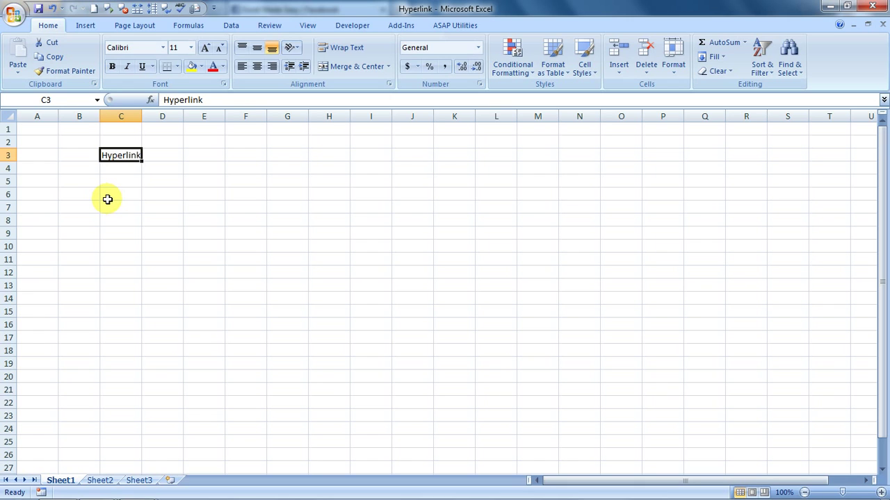
Step: Enter the word 'Hyperlink' in cell F3, matching the text already in C3
{"action": "key", "text": "Right"}
{"action": "key", "text": "Left"}
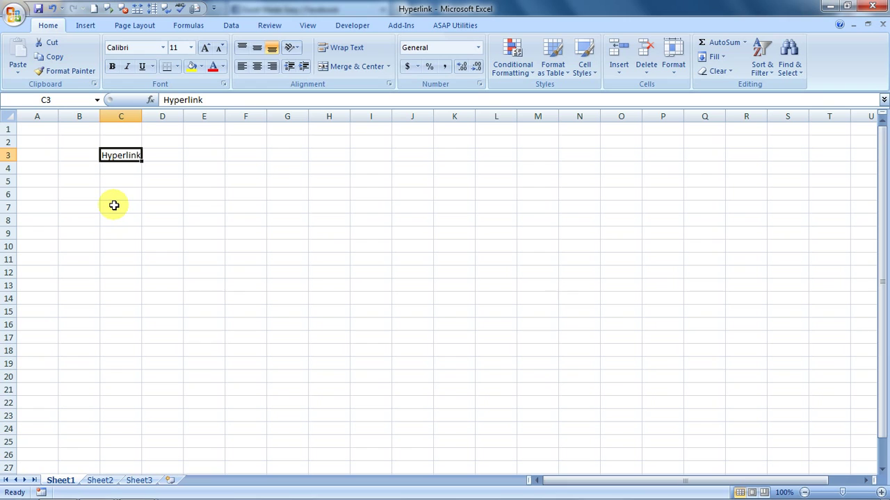
{"action": "key", "text": "shift+F10"}
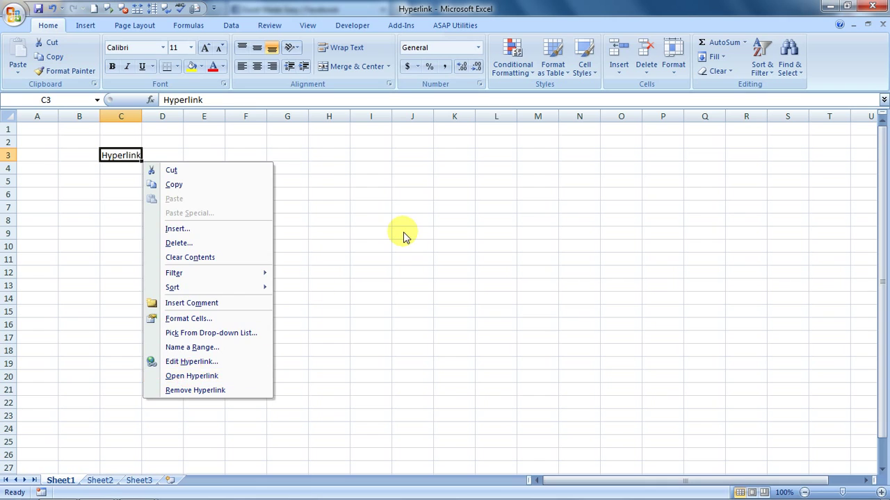
{"action": "key", "text": "Escape"}
{"action": "key", "text": "Right"}
{"action": "key", "text": "Right"}
{"action": "key", "text": "Right"}
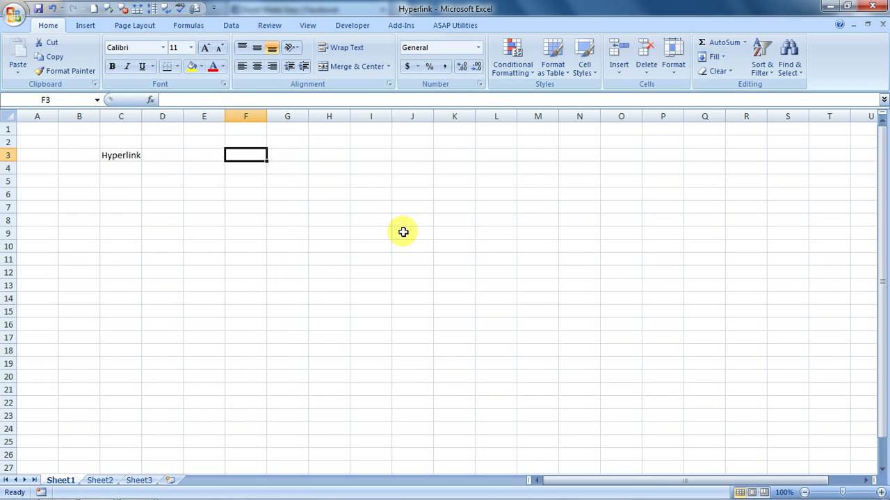
{"action": "type", "text": "Hyperlin"}
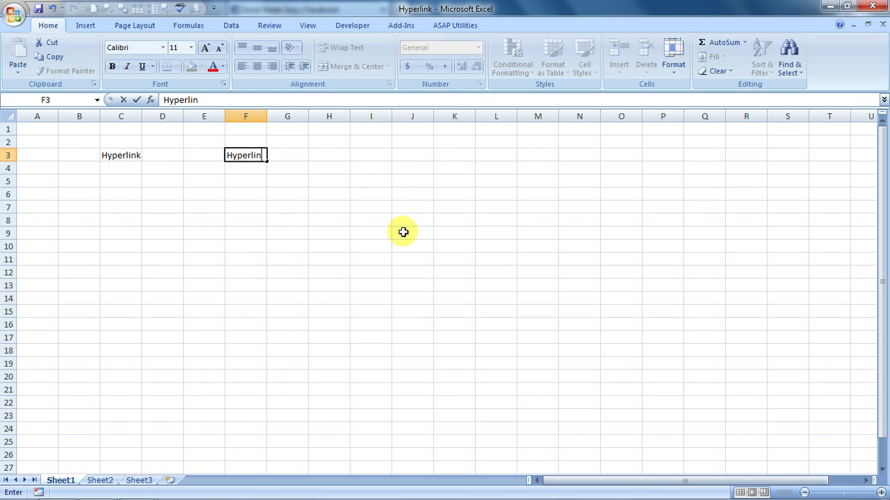
{"action": "type", "text": "k"}
{"action": "key", "text": "ctrl+Return"}
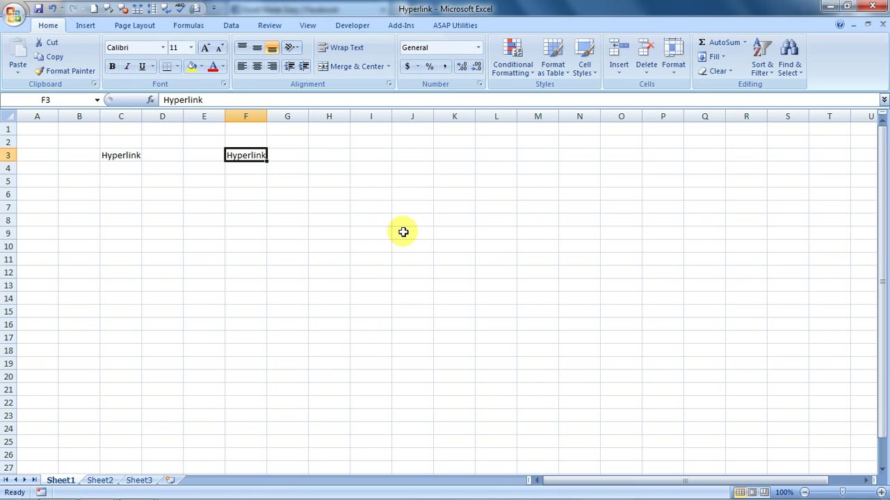
{"action": "key", "text": "ctrl+k"}
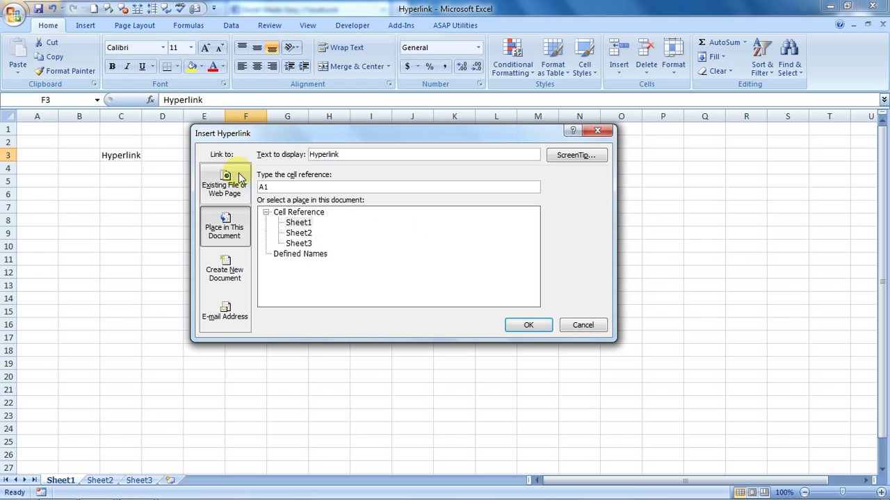
{"action": "left_click", "coordinate": [218, 183]}
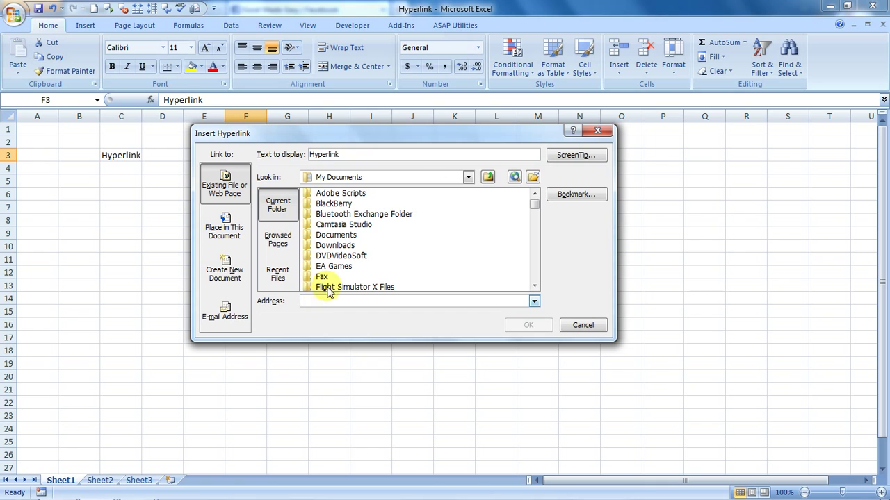
{"action": "left_click_drag", "start_coordinate": [452, 135], "coordinate": [515, 252]}
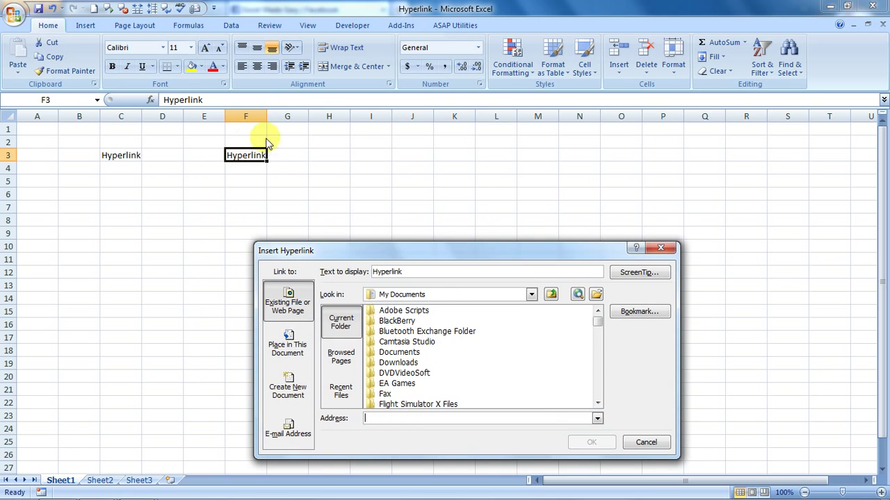
{"action": "left_click", "coordinate": [394, 420]}
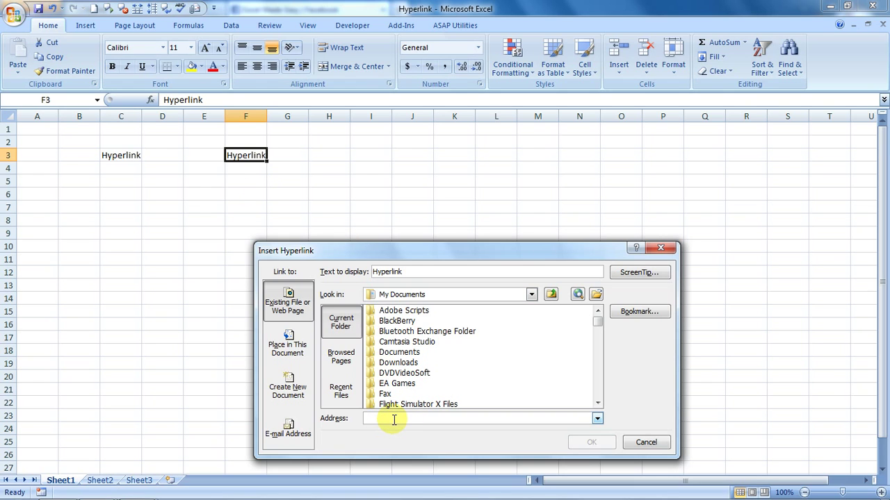
{"action": "type", "text": "www.youtube.com/excelmadeasy"}
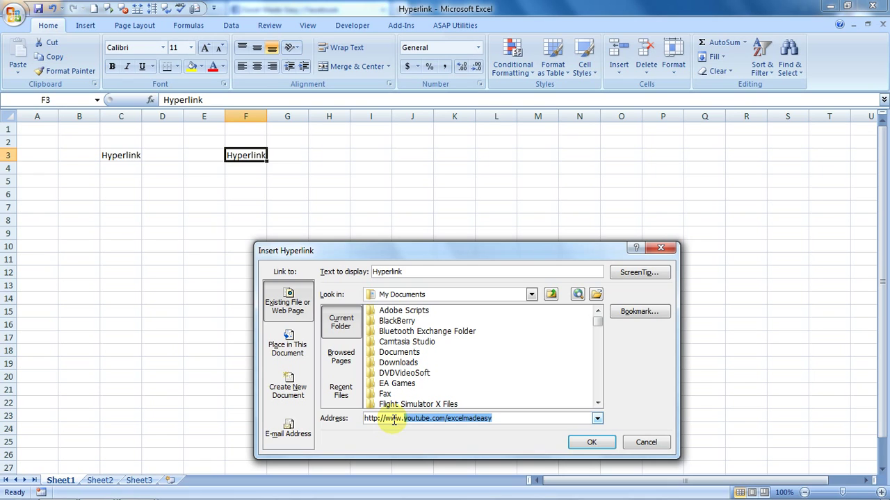
{"action": "key", "text": "End"}
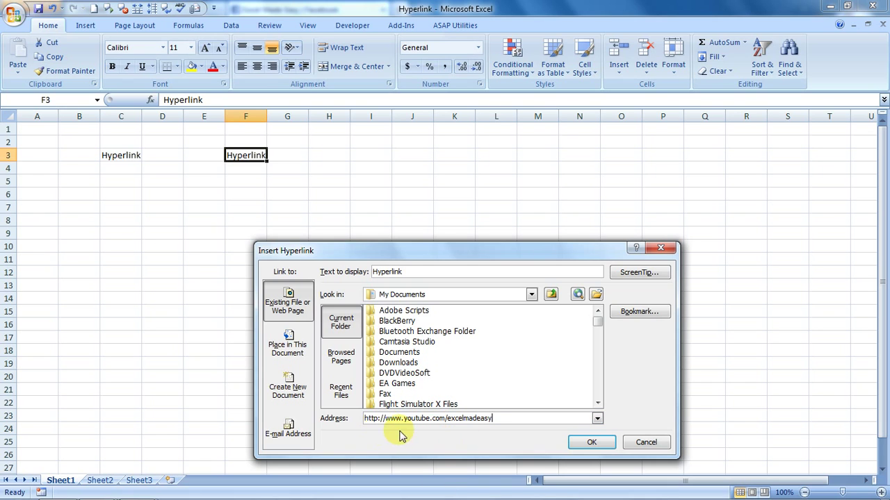
{"action": "left_click", "coordinate": [590, 441]}
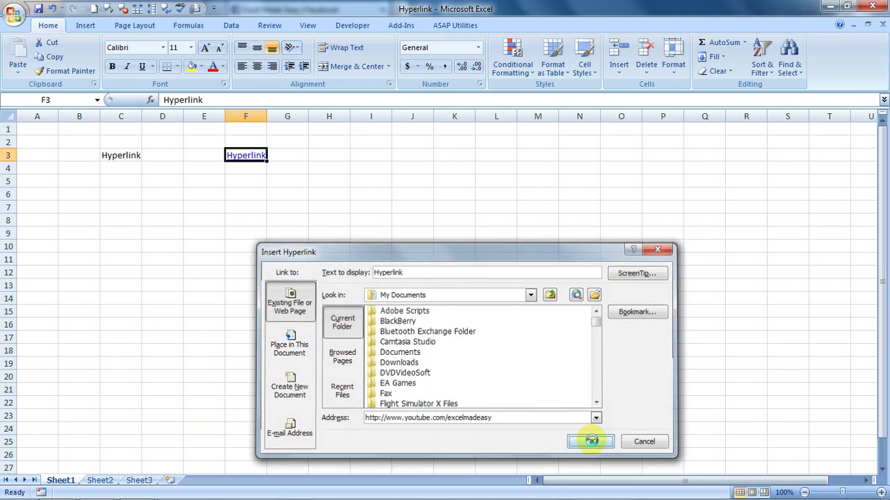
{"action": "left_click", "coordinate": [358, 234]}
{"action": "key", "text": "Left"}
{"action": "key", "text": "Left"}
{"action": "key", "text": "Left"}
Step: Remove the YouTube link from F3 with Edit Hyperlink's Remove Link, leaving plain text
{"action": "key", "text": "Up"}
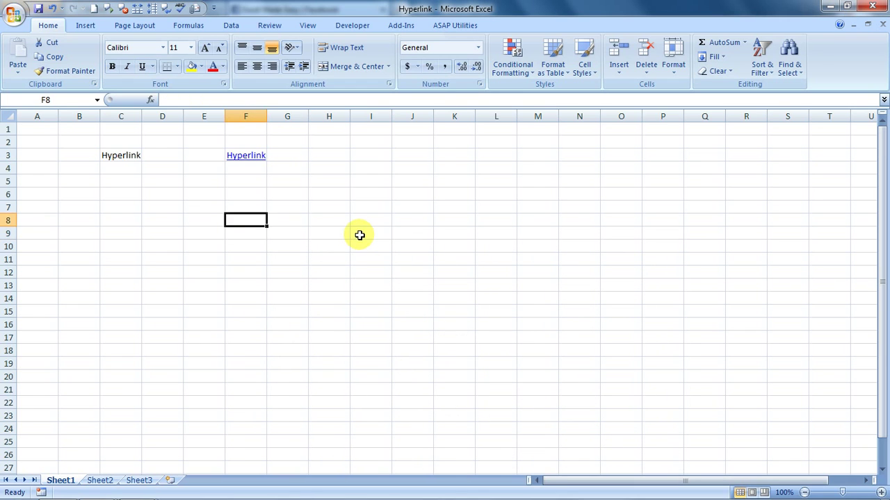
{"action": "mouse_move", "coordinate": [244, 160]}
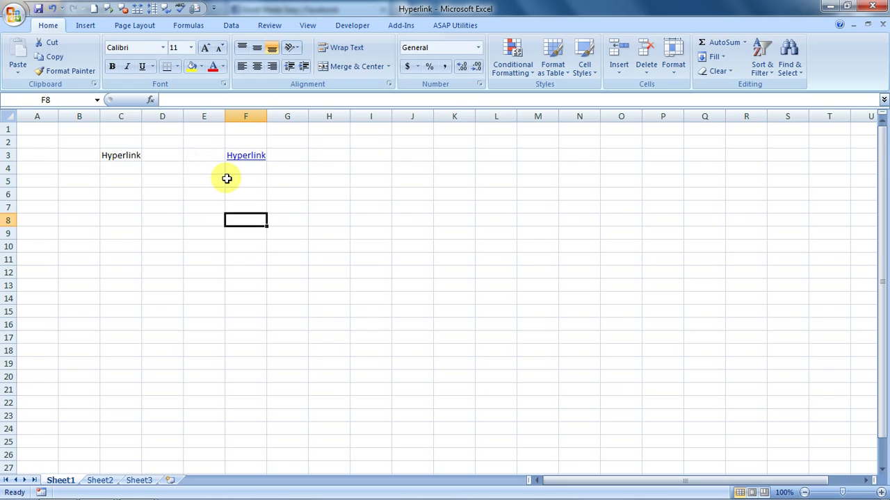
{"action": "key", "text": "Up"}
{"action": "key", "text": "Up"}
{"action": "key", "text": "Up"}
{"action": "key", "text": "Up"}
{"action": "key", "text": "Up"}
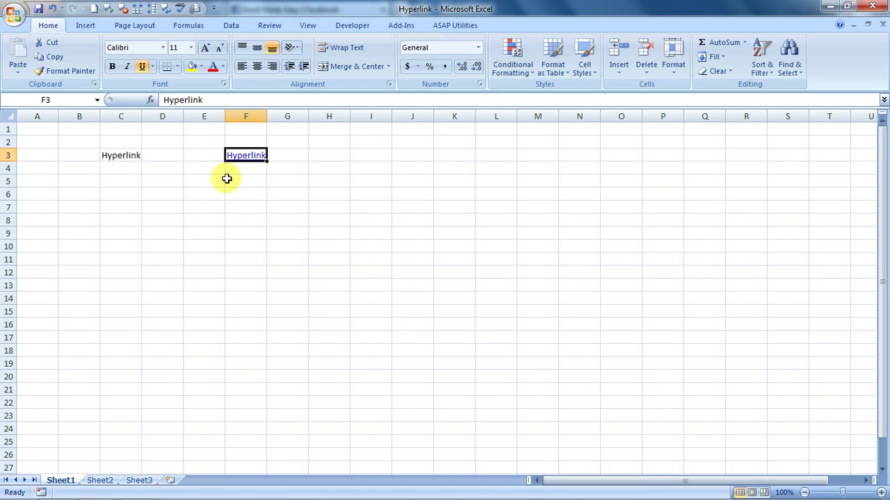
{"action": "key", "text": "shift+F10"}
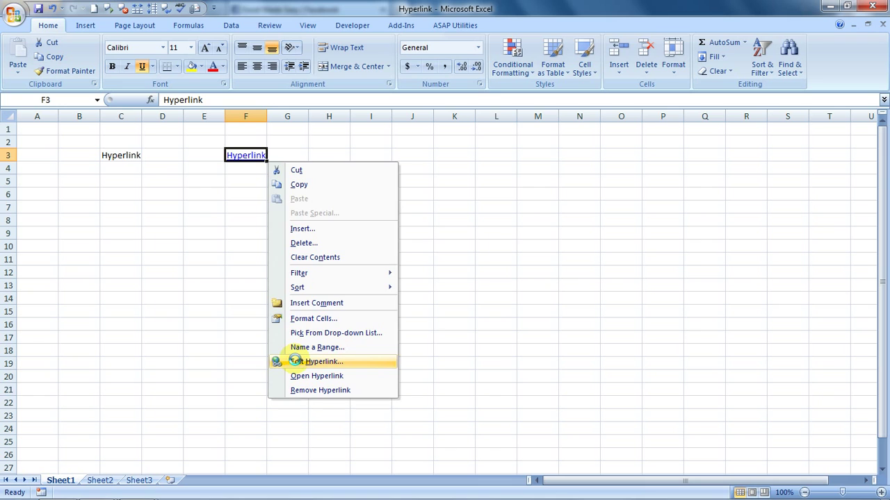
{"action": "left_click", "coordinate": [297, 364]}
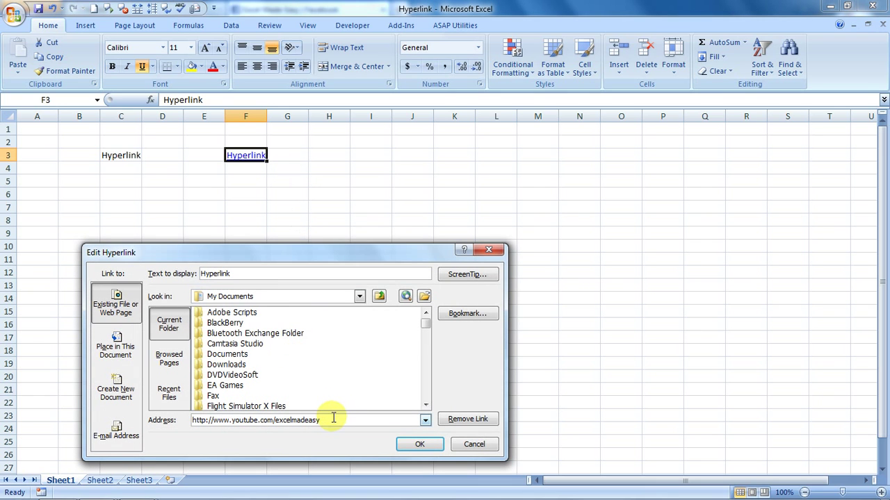
{"action": "left_click", "coordinate": [470, 420]}
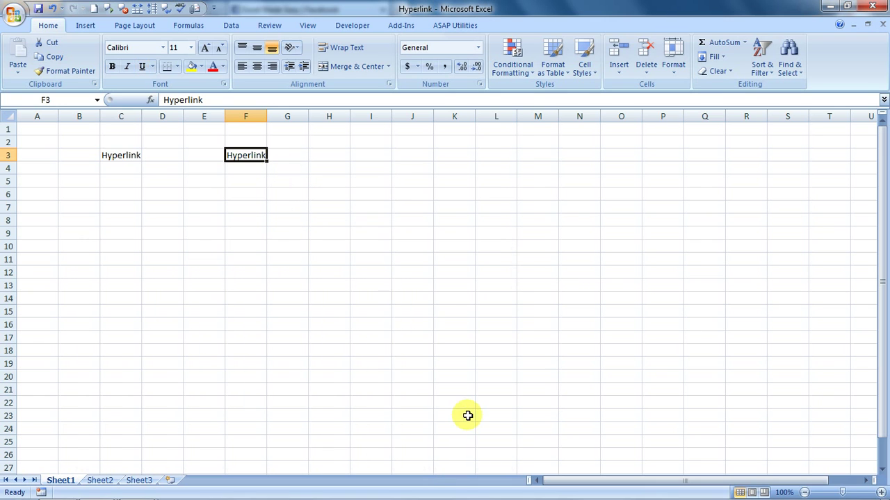
{"action": "left_click", "coordinate": [304, 131]}
{"action": "key", "text": "Down"}
{"action": "key", "text": "Down"}
{"action": "key", "text": "Left"}
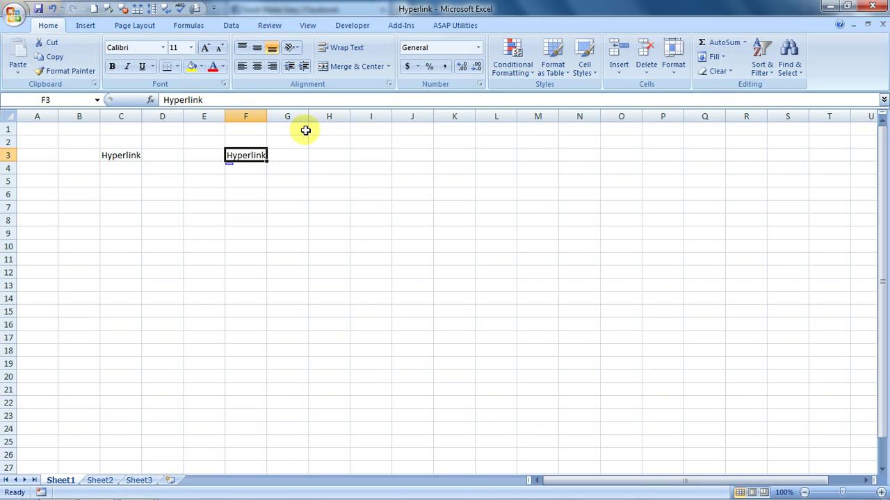
{"action": "key", "text": "shift+F10"}
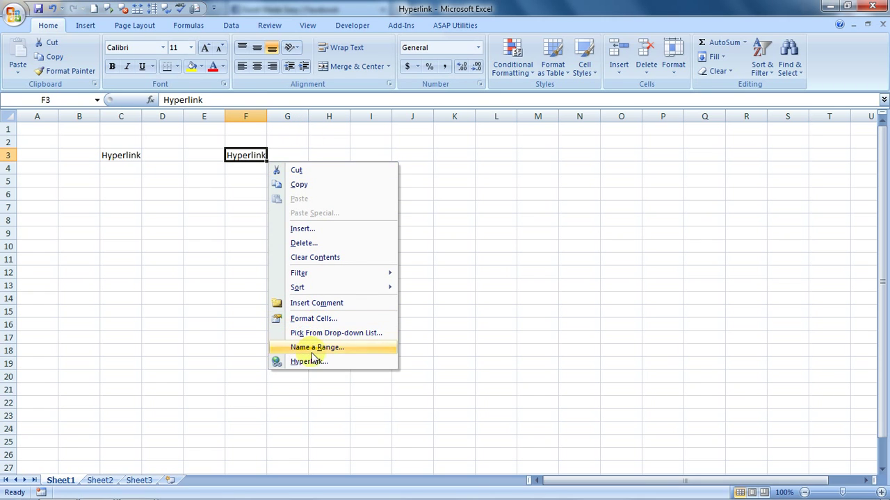
Step: Link F3 to cell G4 on Sheet2 as a Place in This Document hyperlink
{"action": "left_click", "coordinate": [311, 362]}
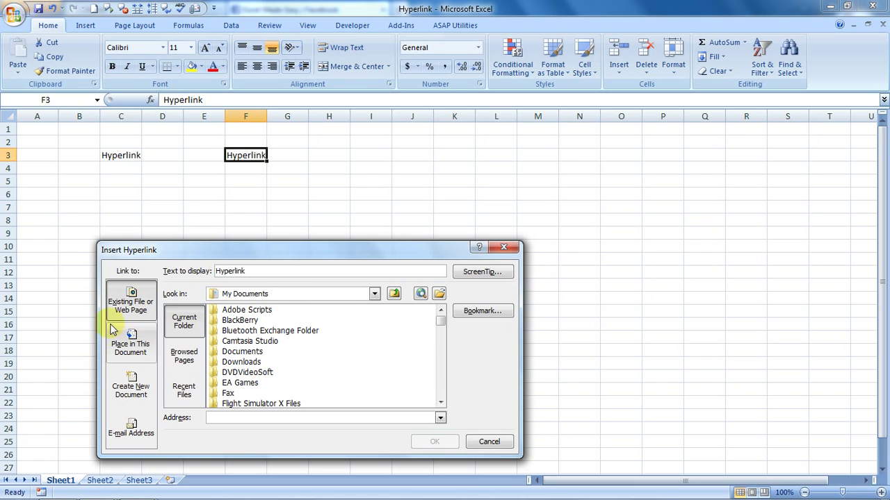
{"action": "left_click", "coordinate": [118, 347]}
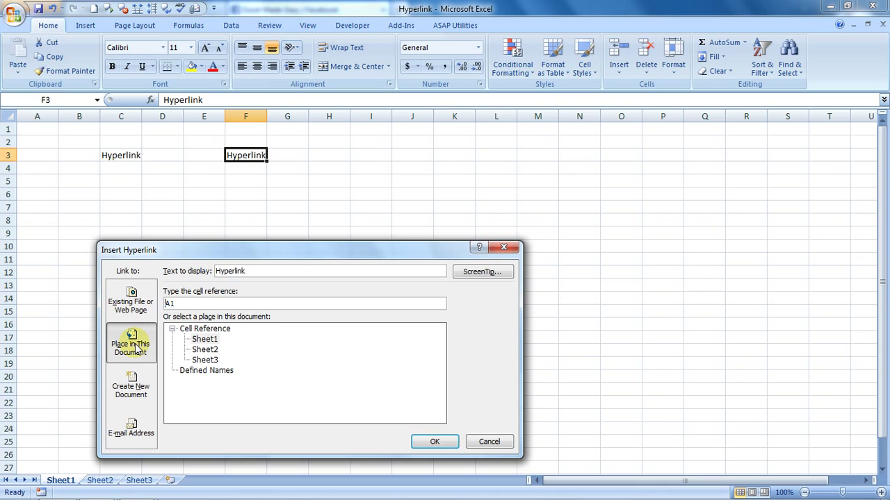
{"action": "left_click", "coordinate": [204, 349]}
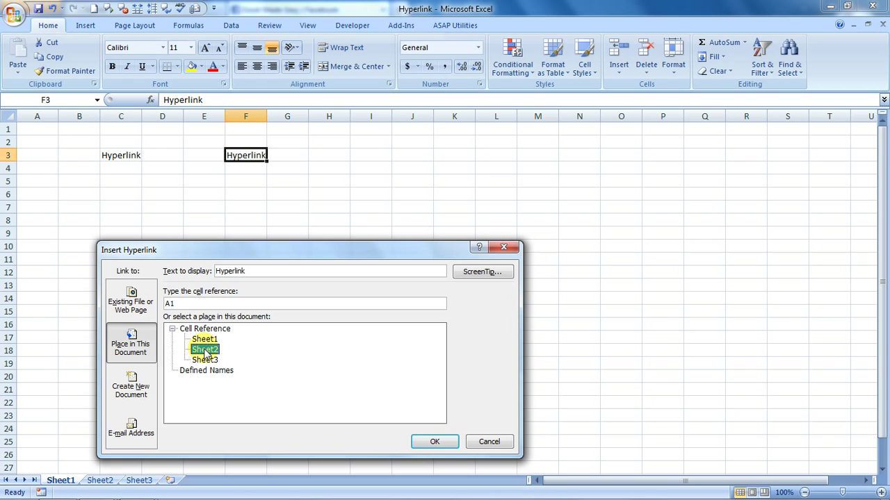
{"action": "left_click", "coordinate": [184, 303]}
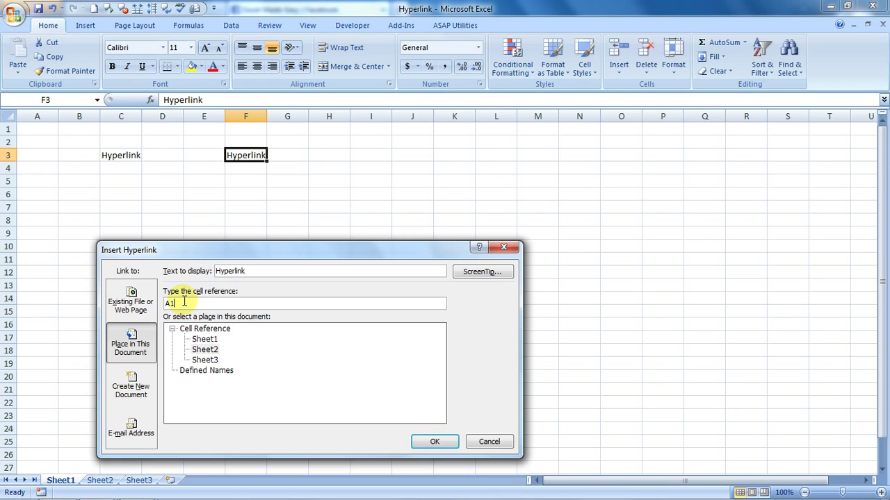
{"action": "key", "text": "BackSpace"}
{"action": "key", "text": "BackSpace"}
{"action": "type", "text": "g4"}
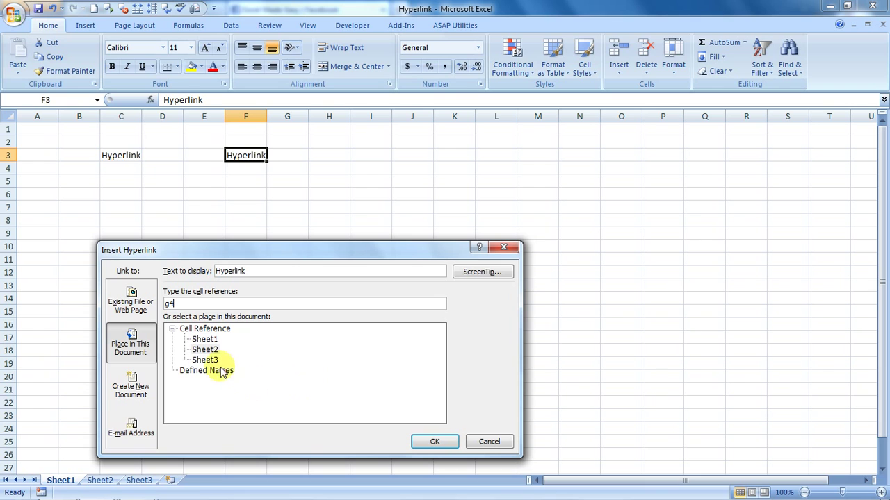
{"action": "left_click", "coordinate": [434, 443]}
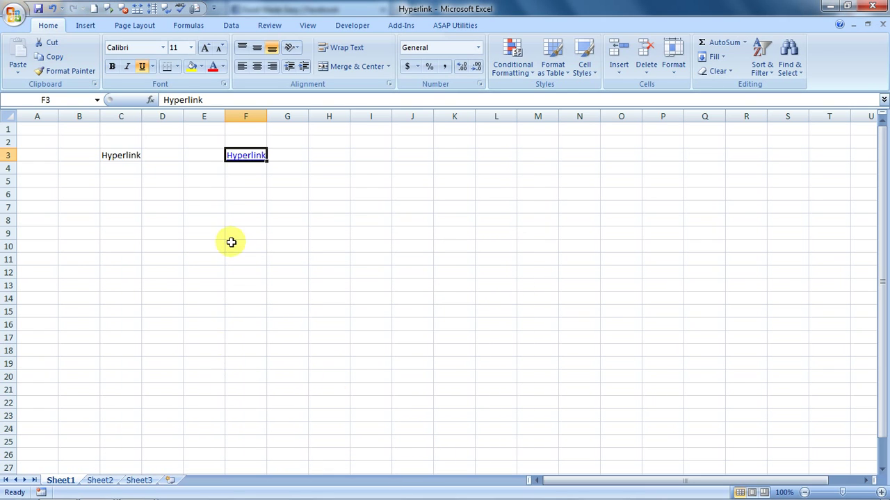
Step: Follow F3's link to Sheet2!G4, return to Sheet1, and follow it again
{"action": "left_click", "coordinate": [249, 159]}
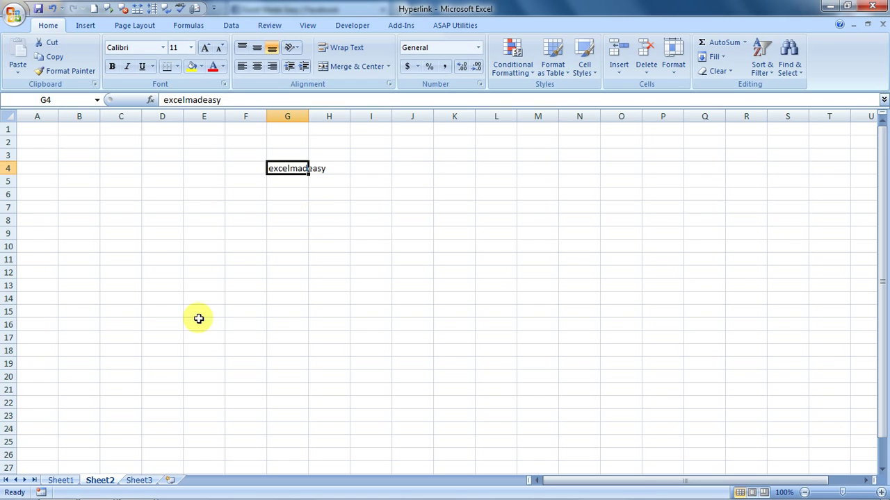
{"action": "left_click", "coordinate": [66, 482]}
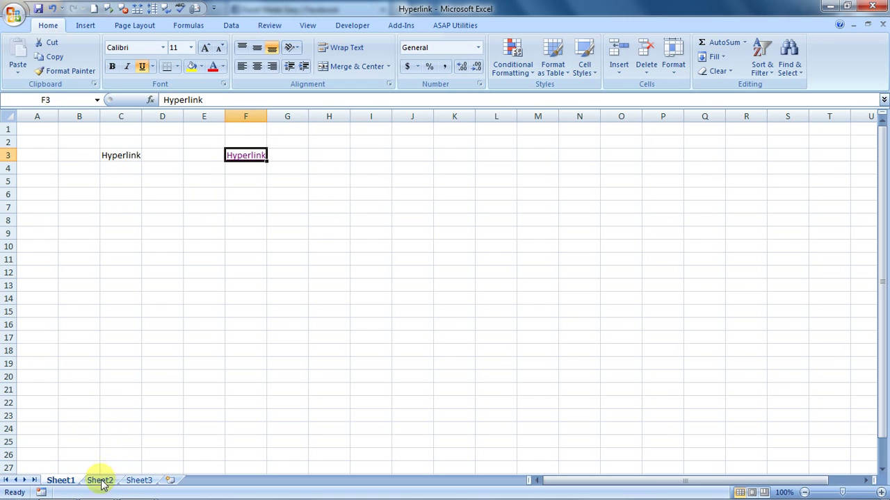
{"action": "left_click", "coordinate": [246, 157]}
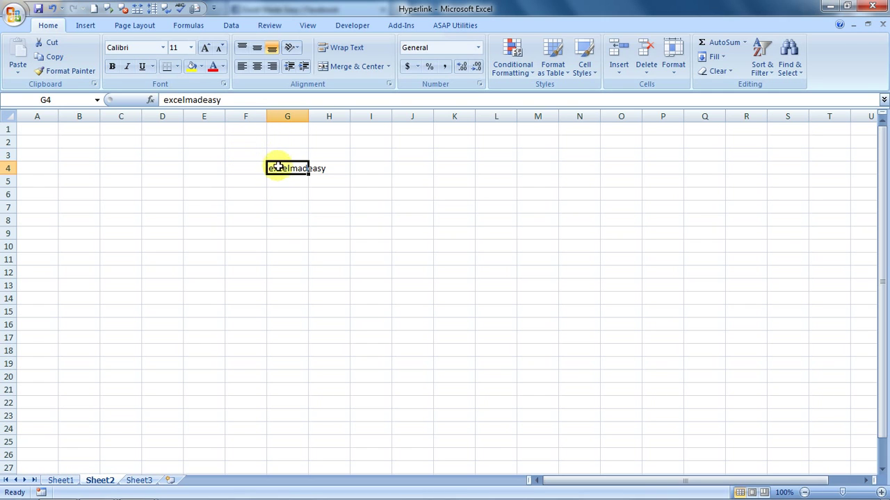
Step: Link Sheet2's G4 'excelmadeasy' back to Sheet1!F3 and follow it to Sheet1
{"action": "key", "text": "ctrl+k"}
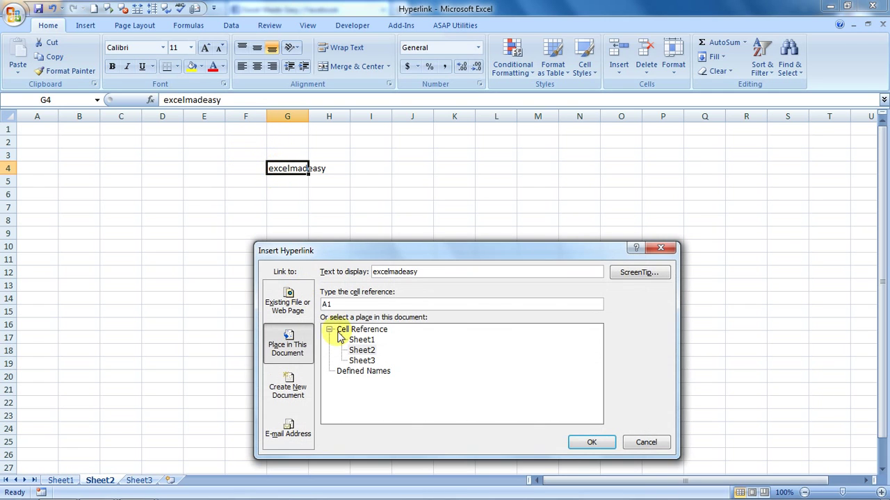
{"action": "left_click", "coordinate": [362, 341]}
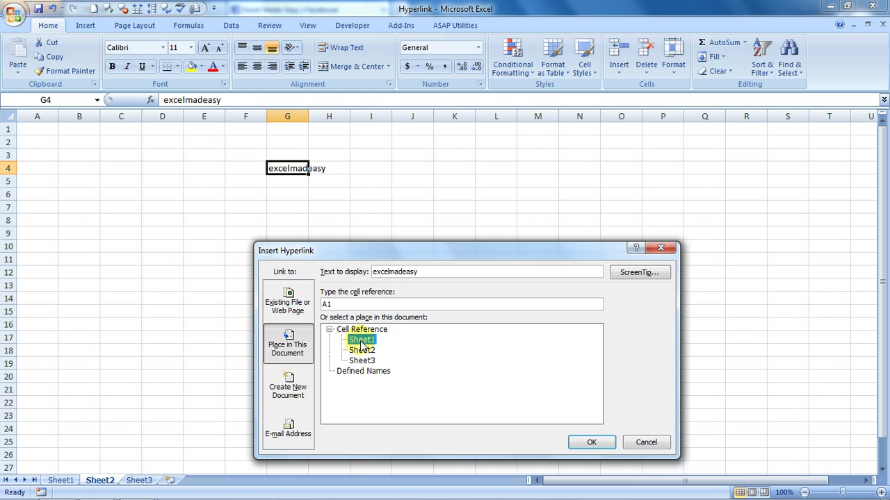
{"action": "left_click", "coordinate": [348, 304]}
{"action": "key", "text": "BackSpace"}
{"action": "key", "text": "BackSpace"}
{"action": "type", "text": "f3"}
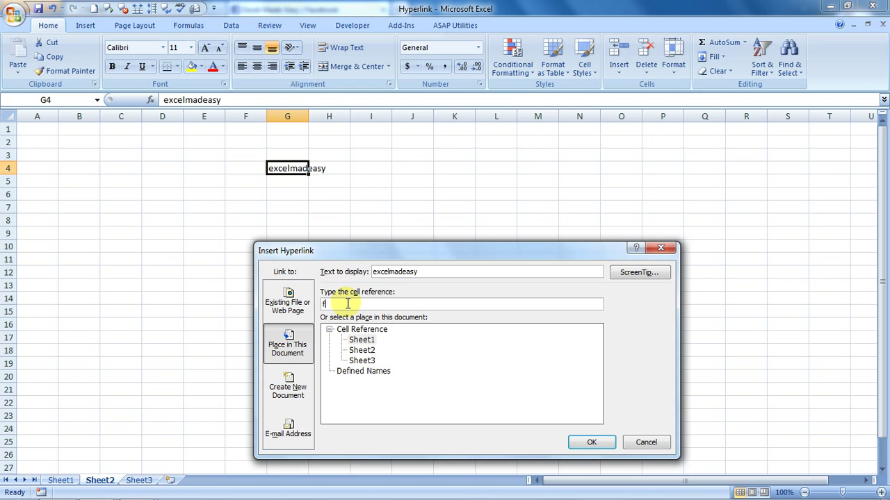
{"action": "left_click", "coordinate": [584, 441]}
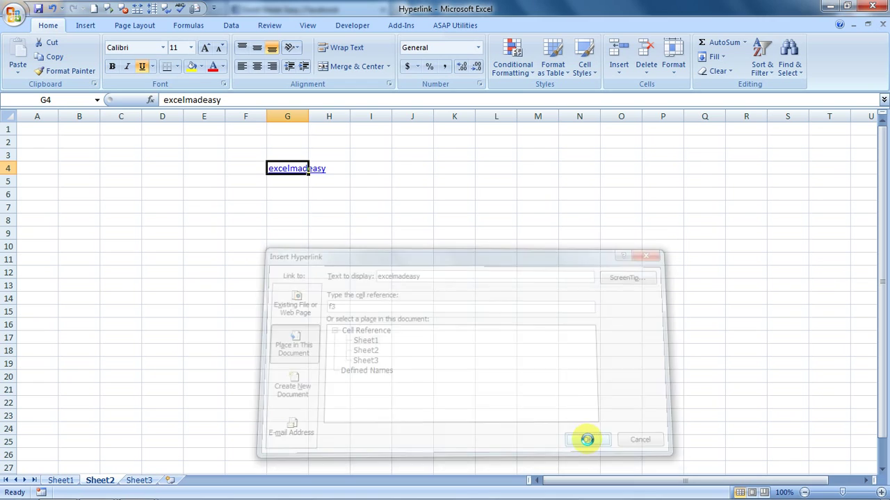
{"action": "left_click", "coordinate": [299, 172]}
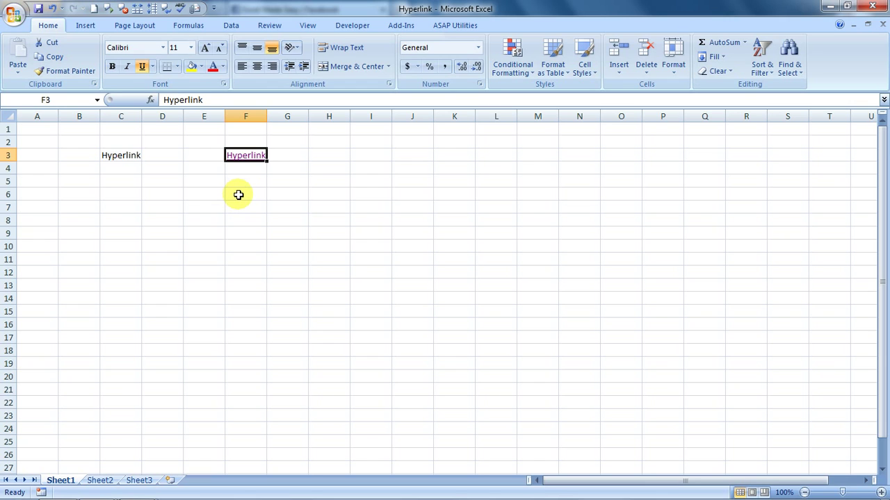
Step: Remove the internal link from F3 through Edit Hyperlink's Remove Link
{"action": "key", "text": "shift+F10"}
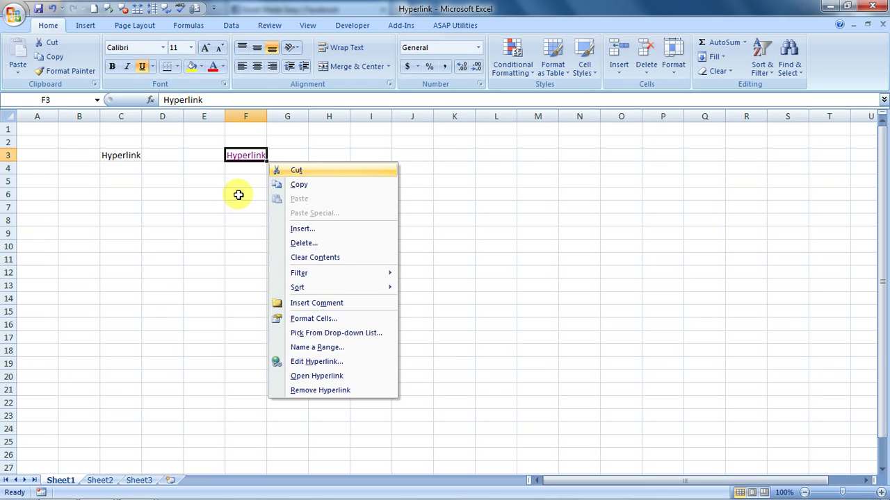
{"action": "key", "text": "e"}
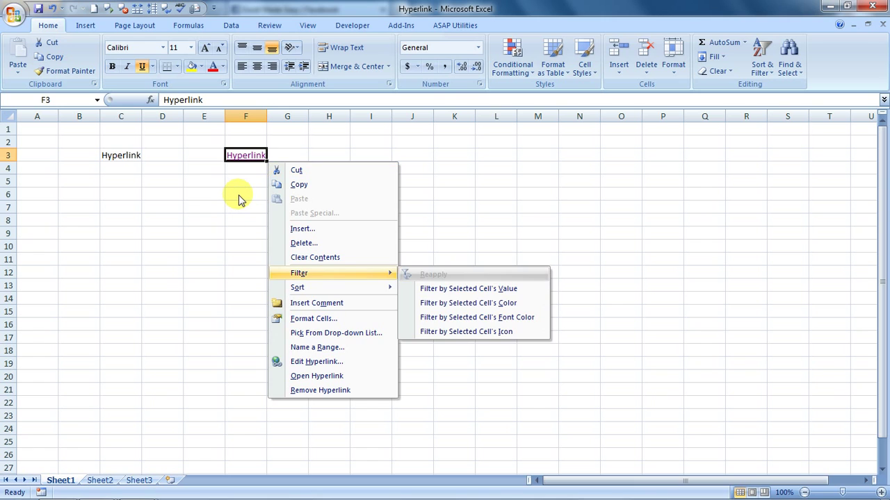
{"action": "key", "text": "Down"}
{"action": "key", "text": "Down"}
{"action": "key", "text": "Down"}
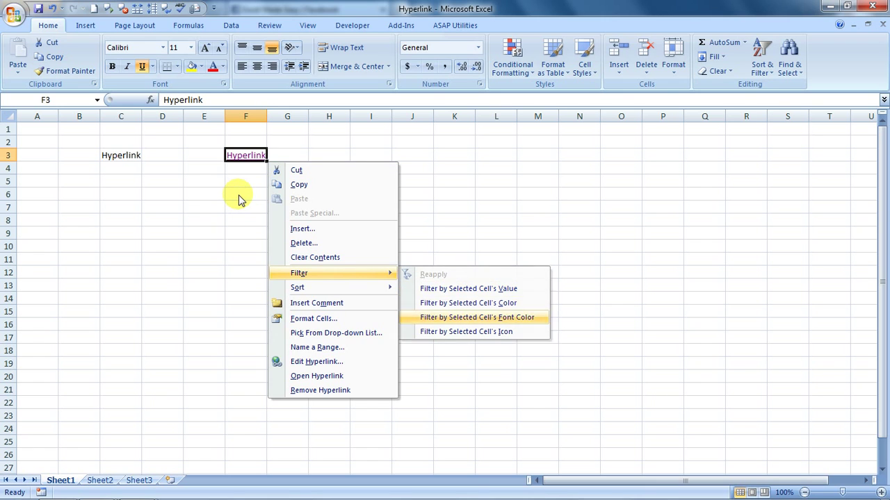
{"action": "key", "text": "Left"}
{"action": "key", "text": "Down"}
{"action": "key", "text": "Down"}
{"action": "key", "text": "Down"}
{"action": "key", "text": "Down"}
{"action": "key", "text": "Down"}
{"action": "key", "text": "Down"}
{"action": "key", "text": "Return"}
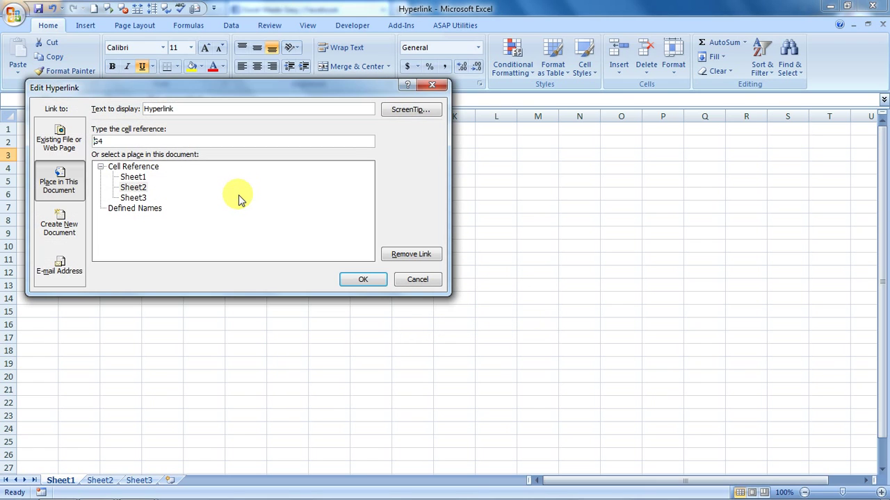
{"action": "left_click", "coordinate": [412, 255]}
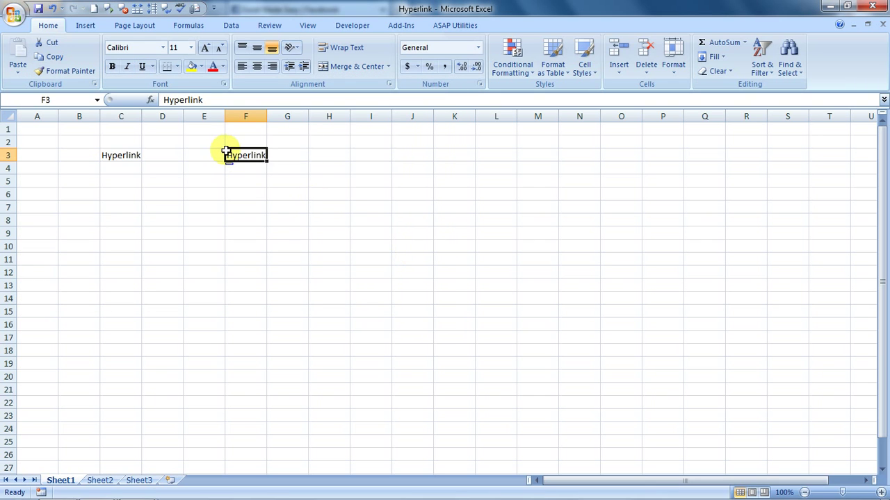
Step: Review the Create New Document and E-mail Address link options, then cancel without linking
{"action": "right_click", "coordinate": [236, 154]}
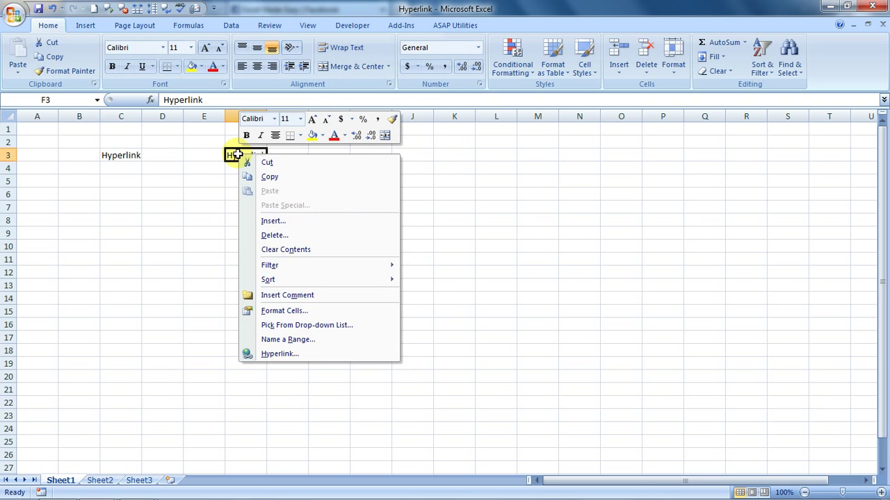
{"action": "left_click", "coordinate": [281, 354]}
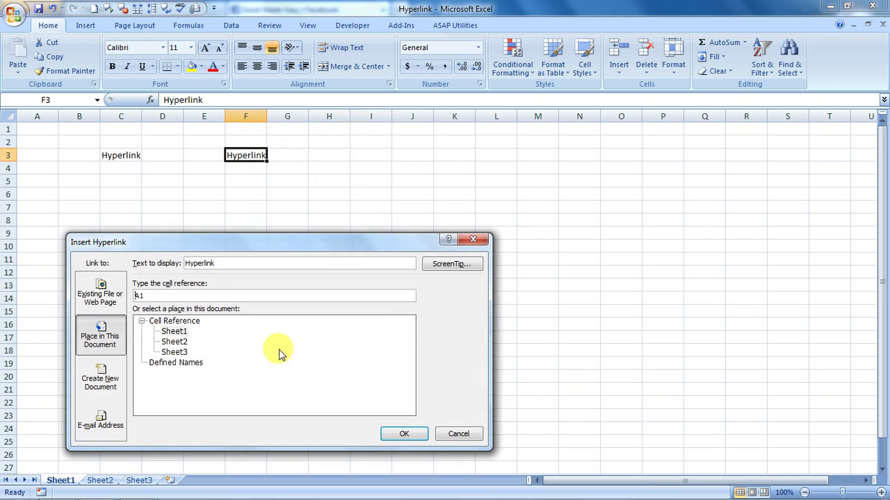
{"action": "left_click", "coordinate": [100, 376]}
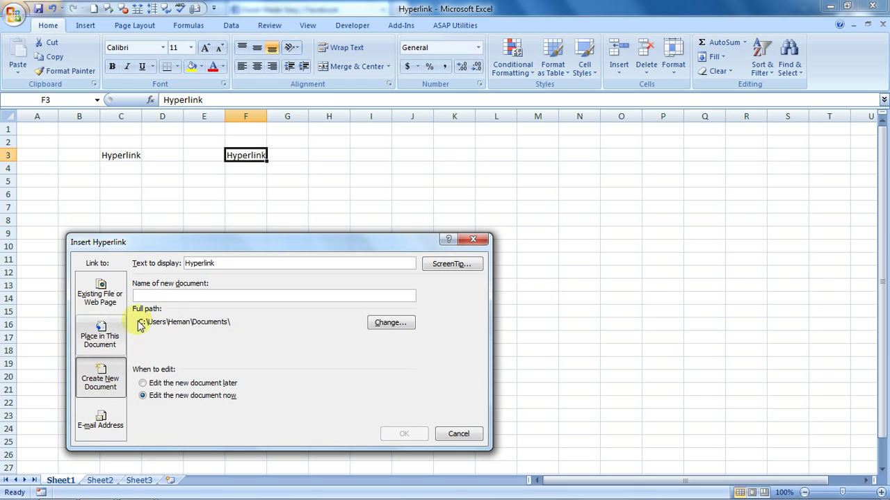
{"action": "left_click", "coordinate": [103, 420]}
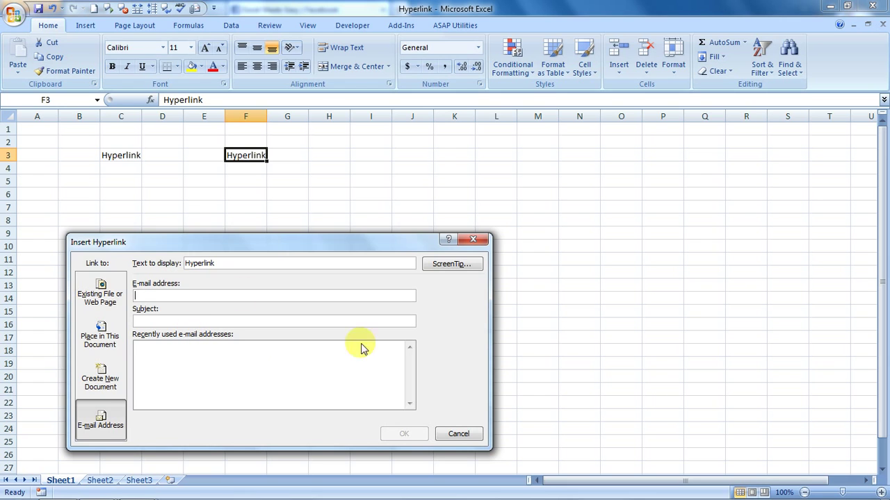
{"action": "left_click", "coordinate": [473, 241]}
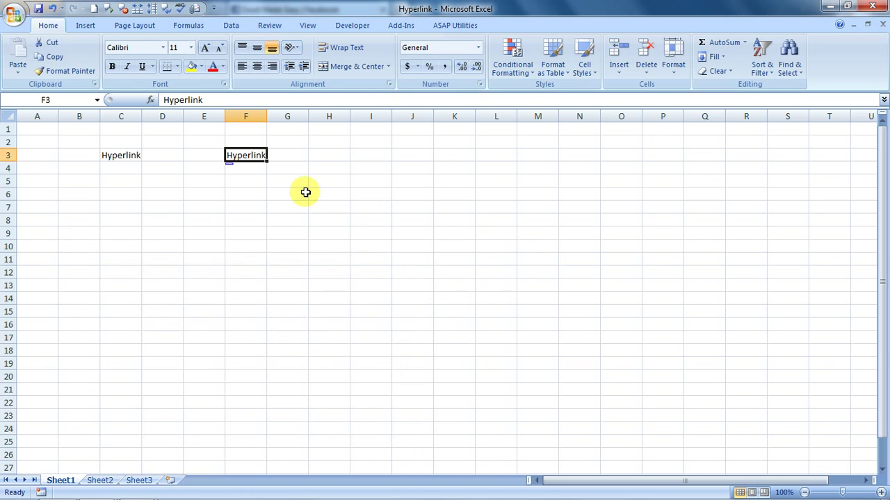
{"action": "left_click", "coordinate": [305, 192]}
{"action": "key", "text": "Left"}
{"action": "key", "text": "Left"}
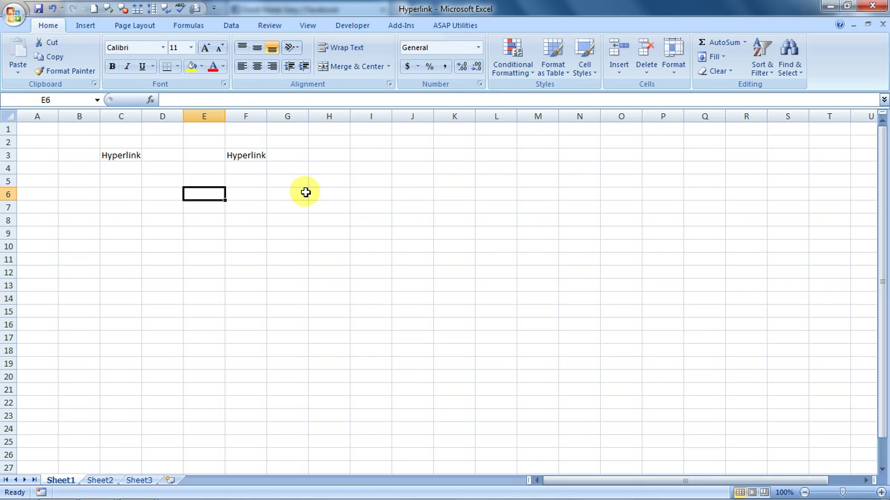
{"action": "key", "text": "Left"}
{"action": "key", "text": "Left"}
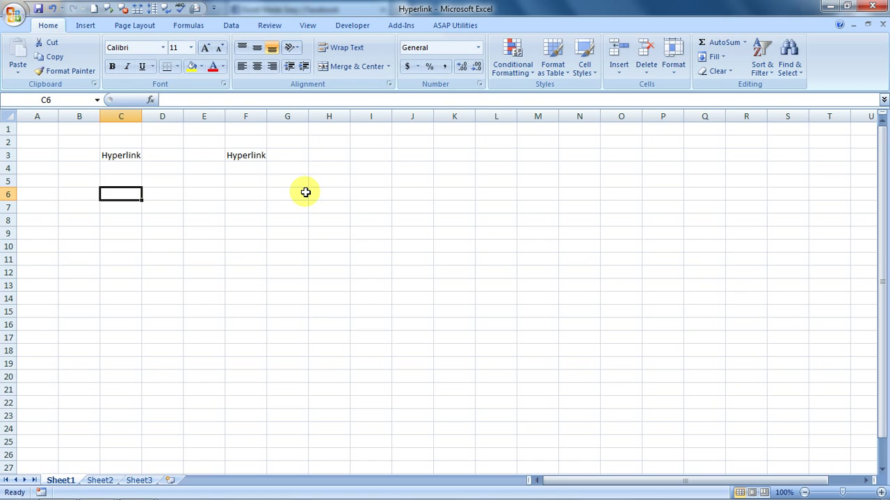
{"action": "type", "text": "www"}
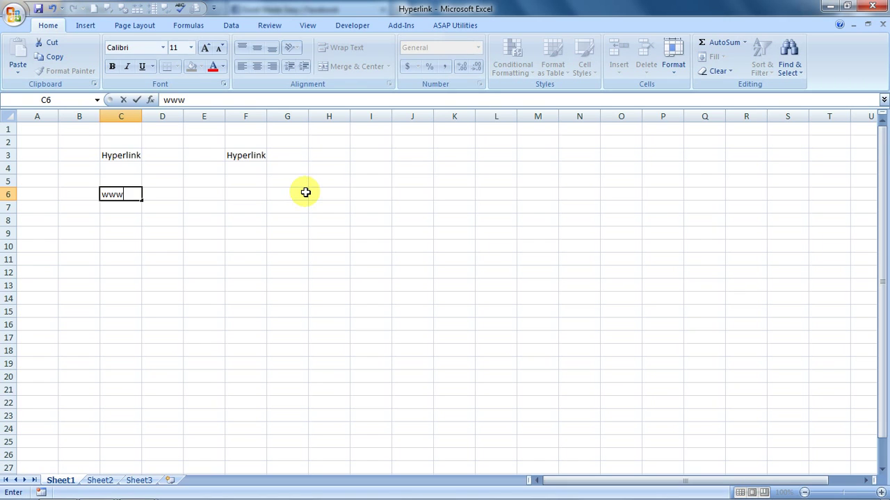
{"action": "type", "text": ".facebook.com"}
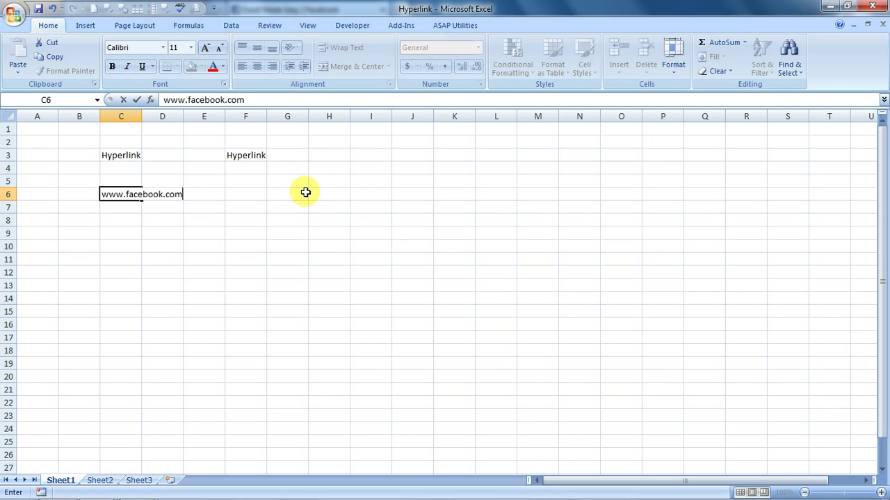
{"action": "type", "text": "/excelmad"}
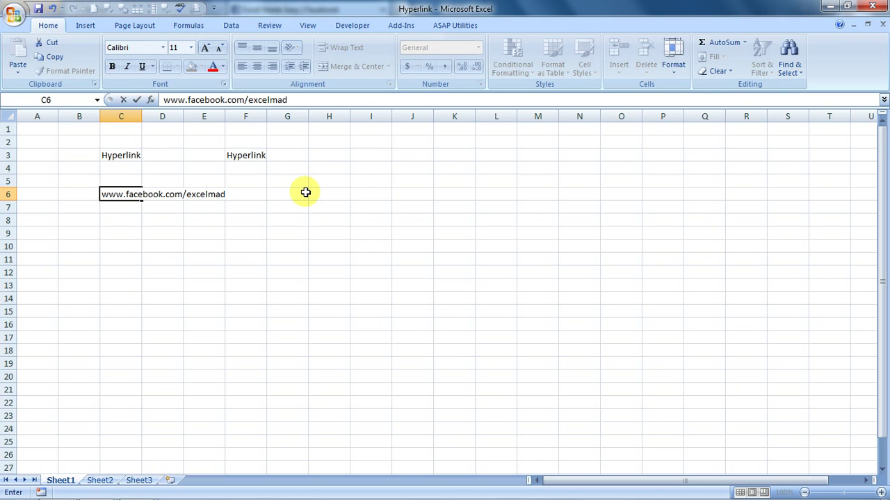
{"action": "key", "text": "BackSpace"}
{"action": "type", "text": "deasy"}
{"action": "key", "text": "Return"}
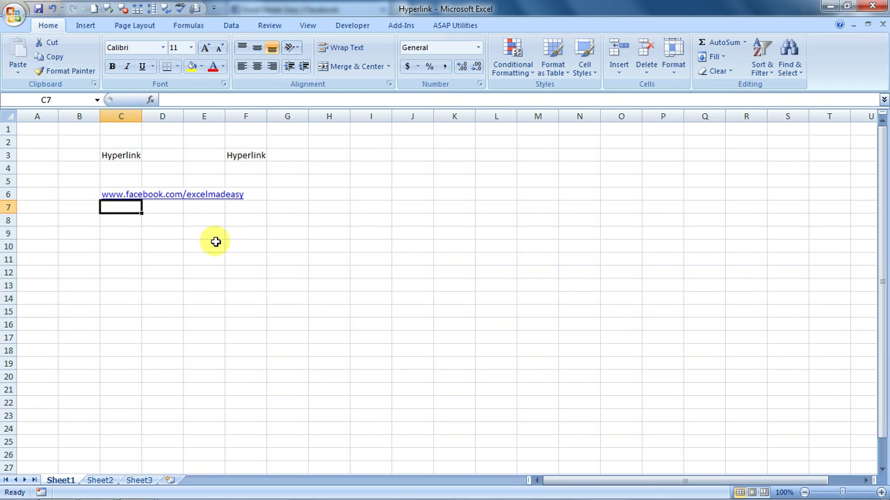
{"action": "key", "text": "Down"}
{"action": "key", "text": "Down"}
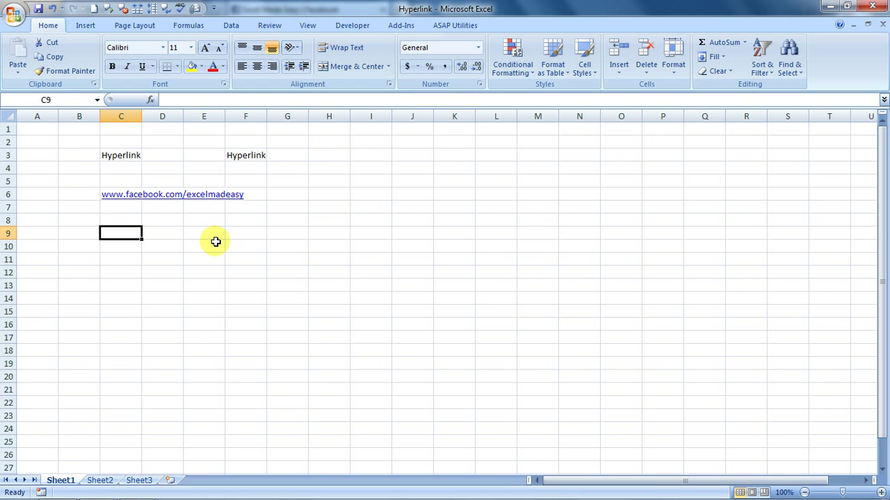
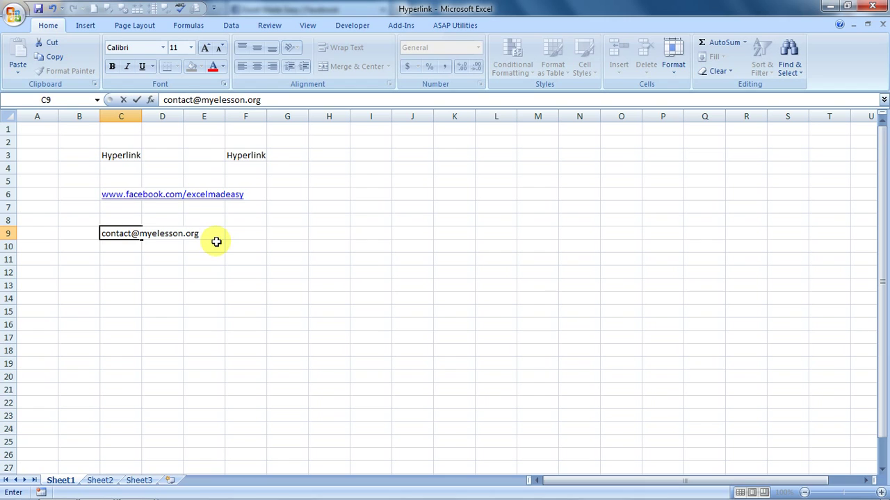
Step: Type the contact e-mail address into C9 so it becomes a mailto link
{"action": "key", "text": "Tab"}
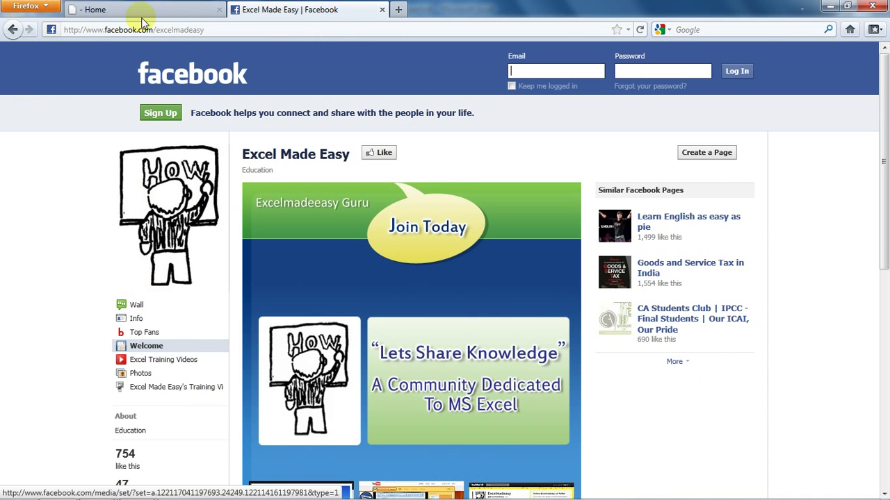
{"action": "left_click", "coordinate": [148, 11]}
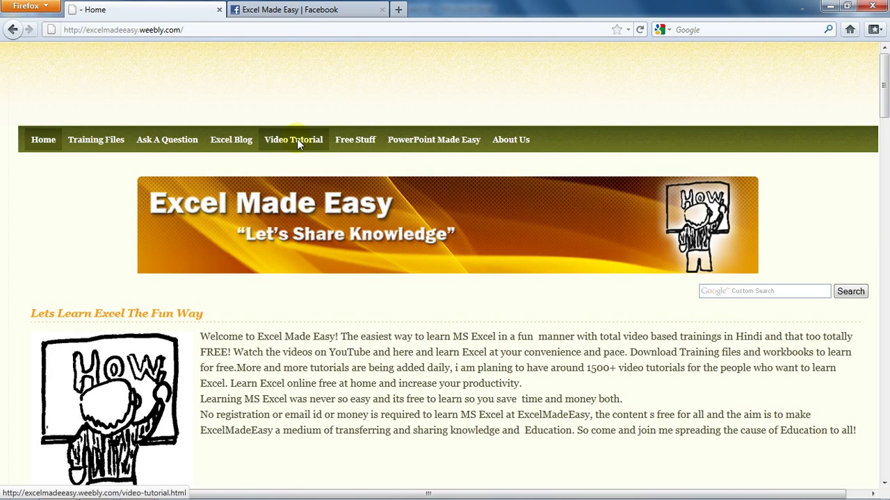
{"action": "left_click", "coordinate": [303, 13]}
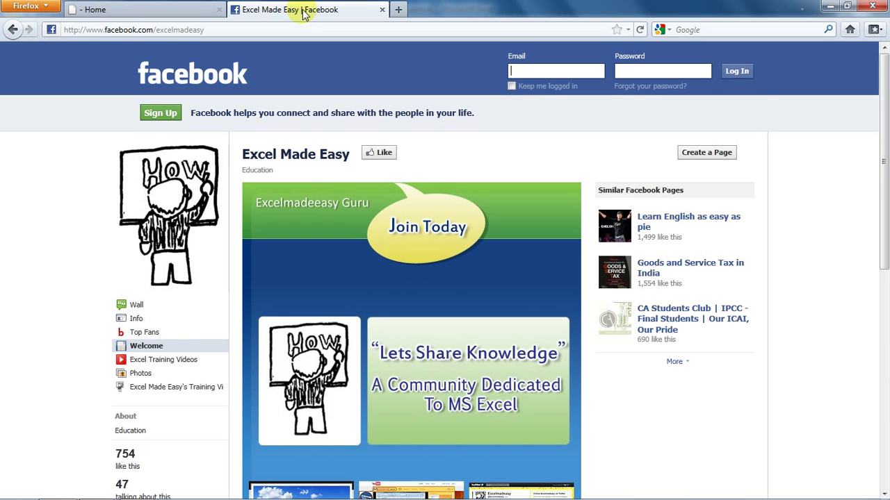
{"action": "key", "text": "alt+Tab"}
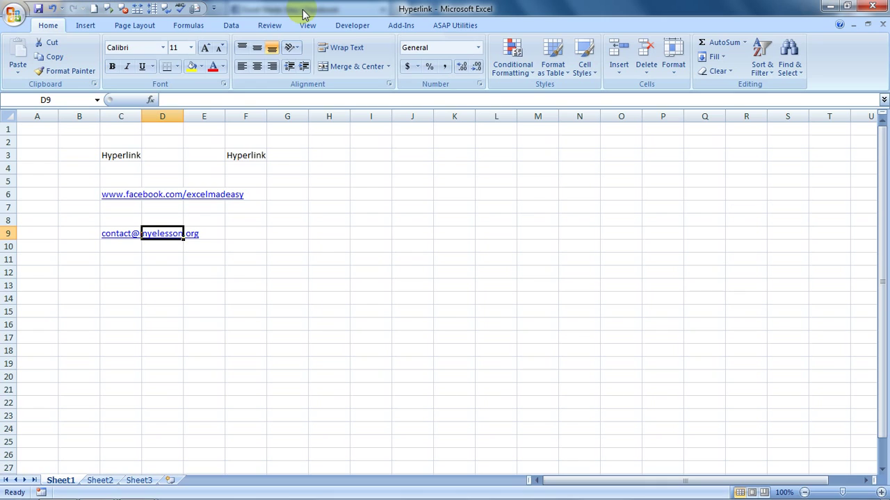